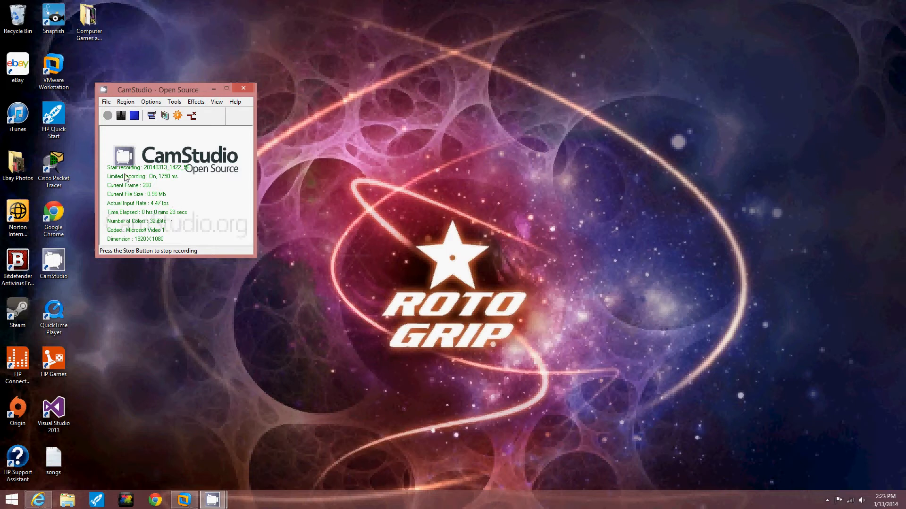
# - Switch to the Windows Server 2008 virtual machine in VMware Workstation and open Server Manager
pyautogui.click(185, 500)
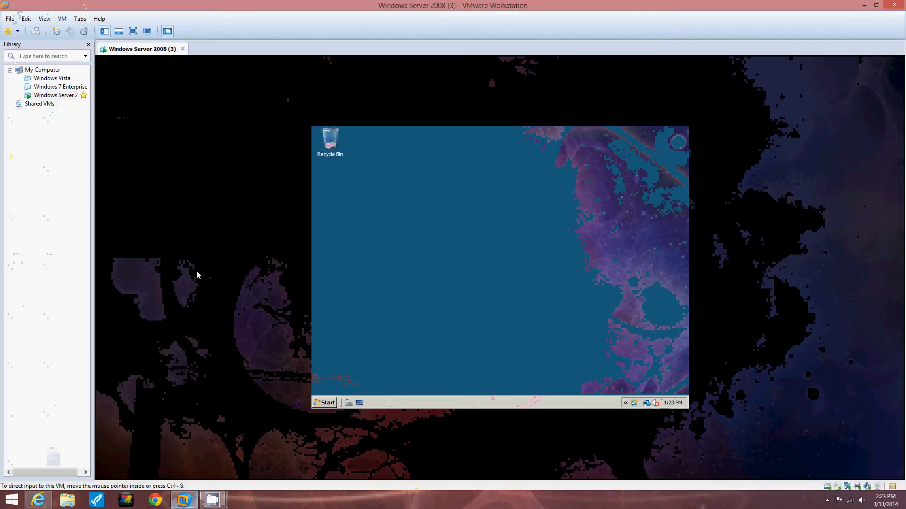
pyautogui.click(317, 403)
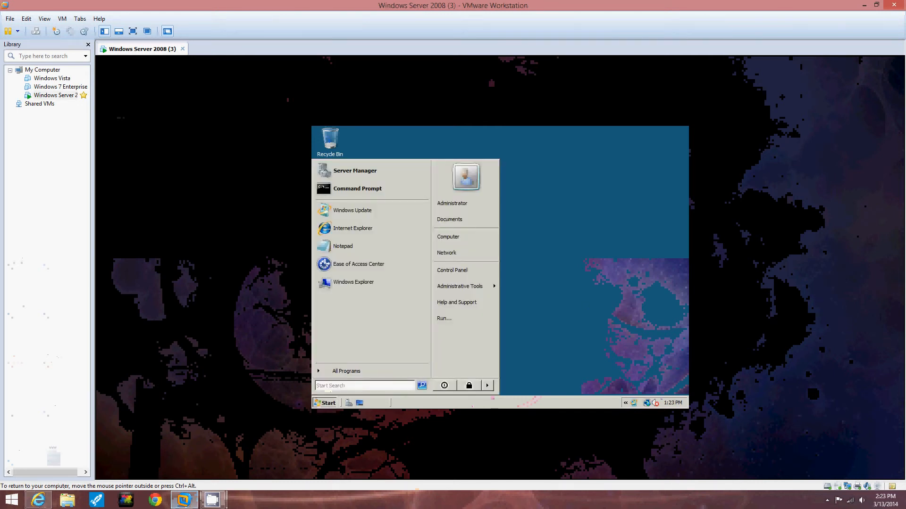
pyautogui.click(355, 170)
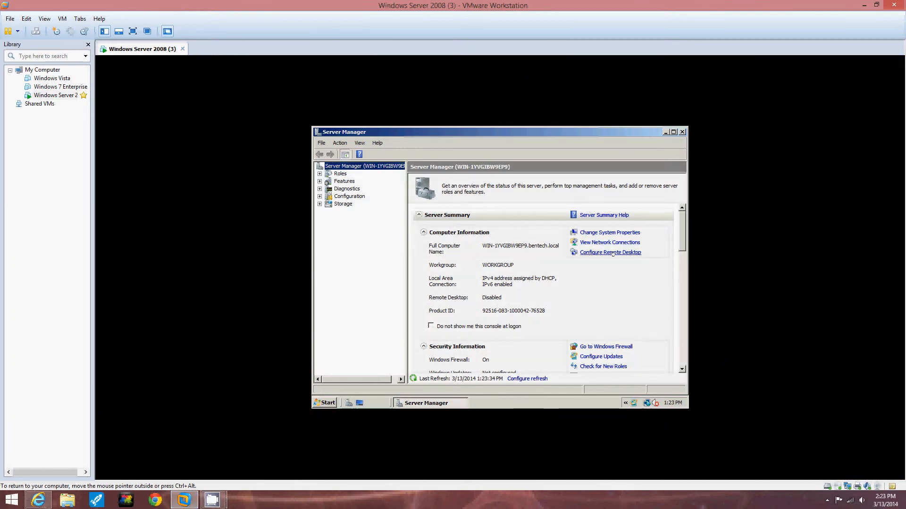
# - Allow Remote Desktop connections only from computers using Network Level Authentication, accepting the firewall exception
pyautogui.click(612, 252)
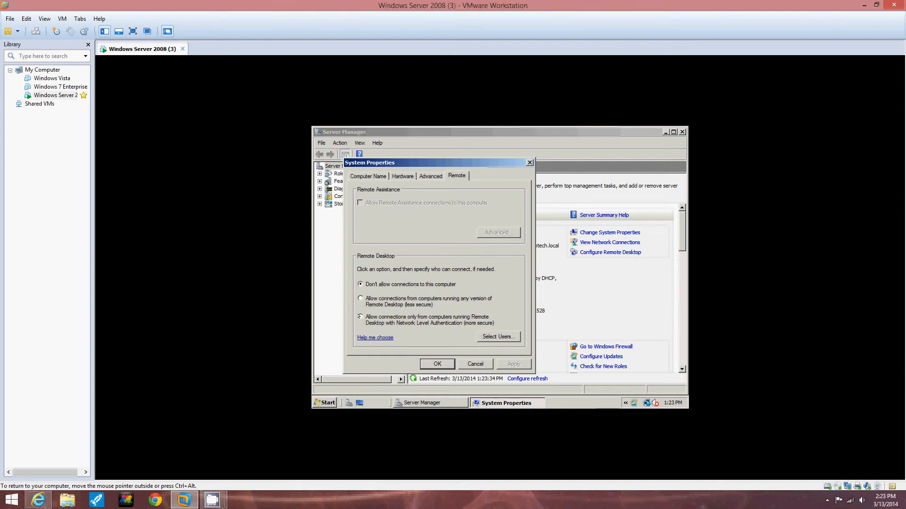
pyautogui.click(360, 316)
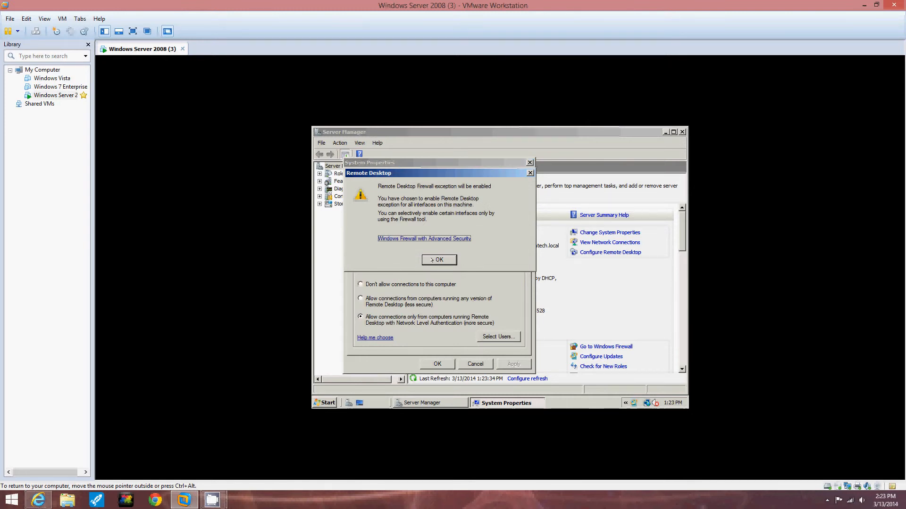
pyautogui.click(431, 260)
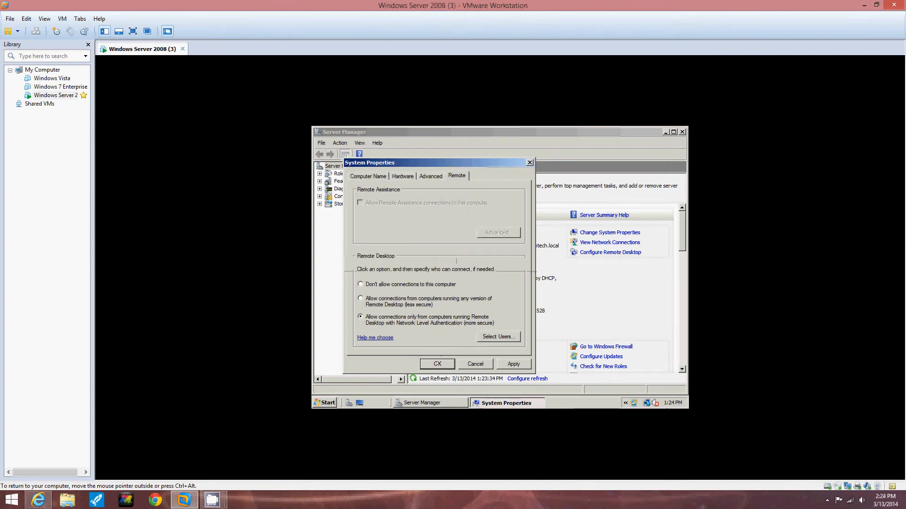
pyautogui.click(435, 364)
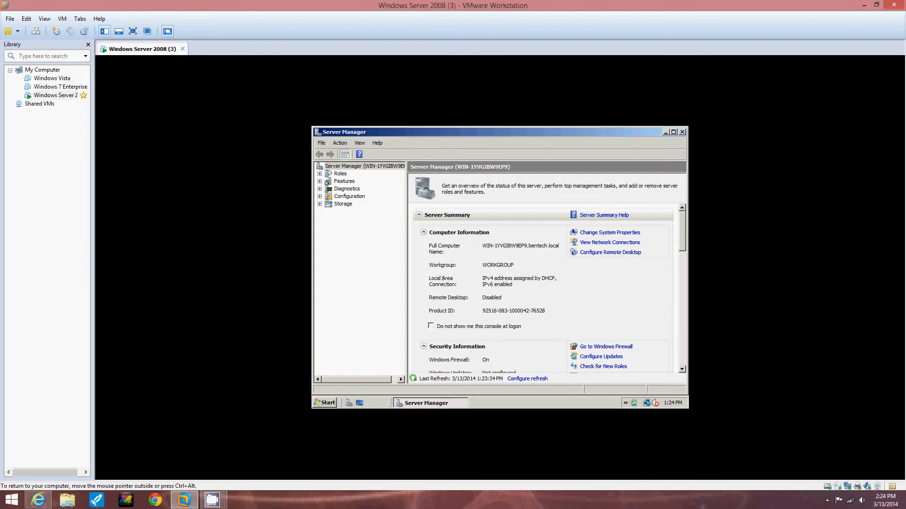
# - Open Windows Firewall with Advanced Security from the server's administrative tools
pyautogui.click(325, 403)
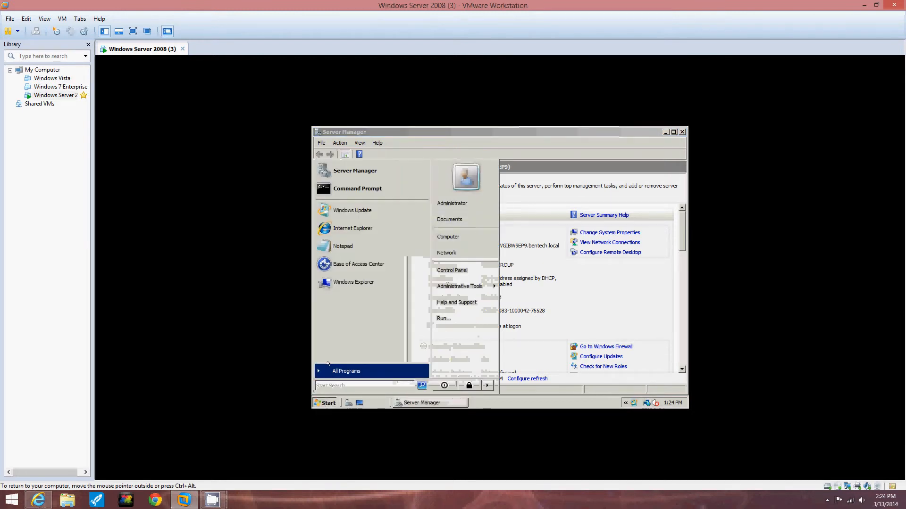
pyautogui.click(328, 368)
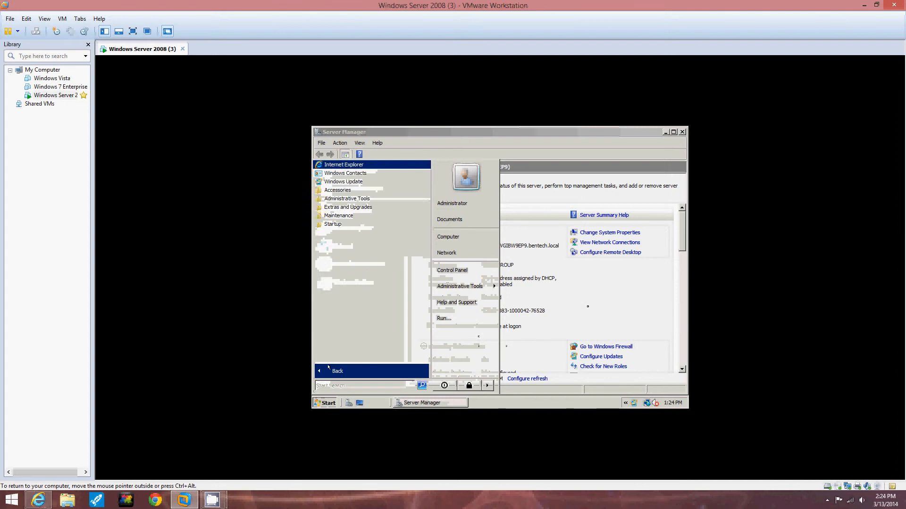
pyautogui.click(328, 367)
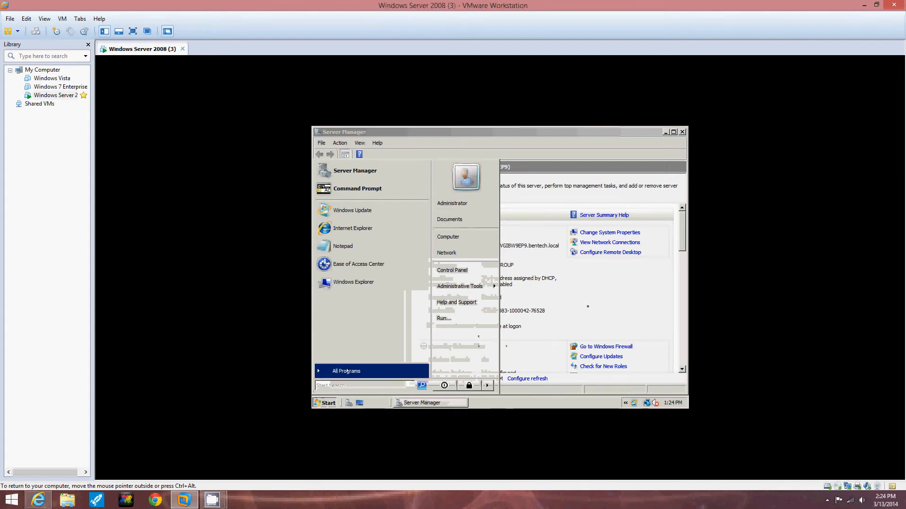
pyautogui.click(332, 371)
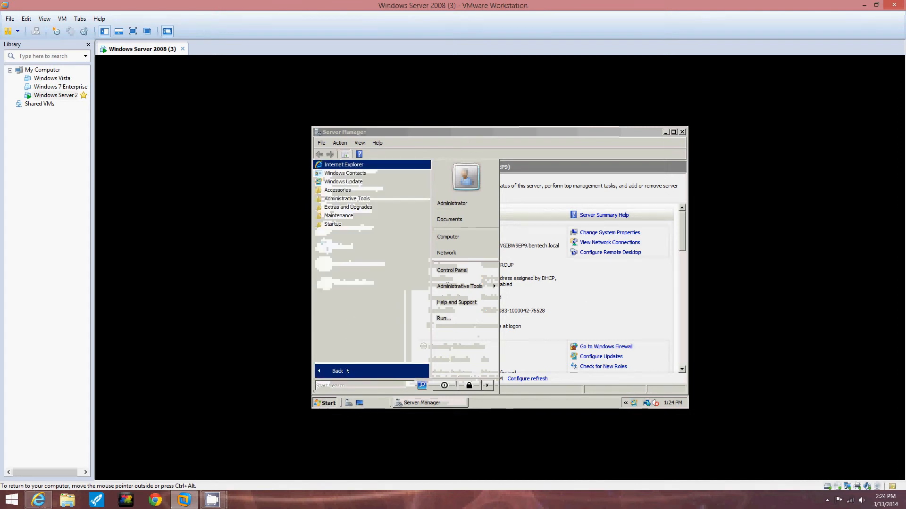
pyautogui.click(352, 199)
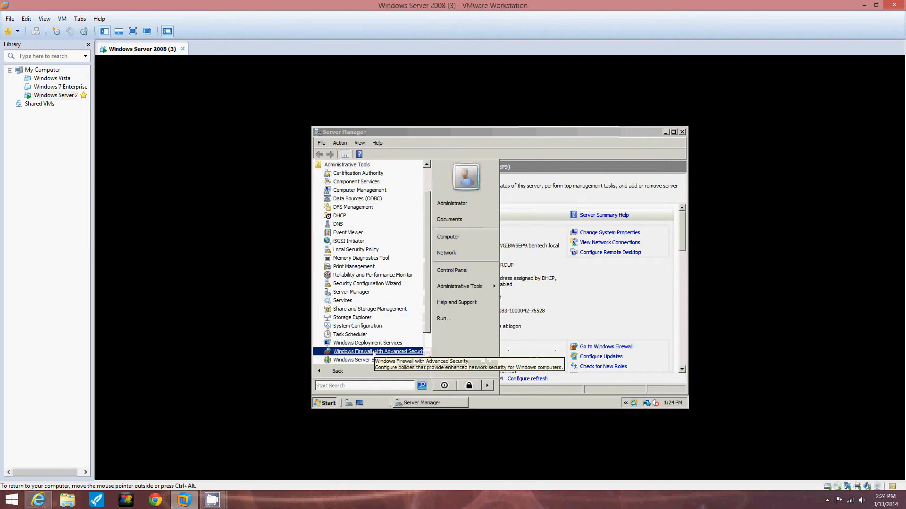
pyautogui.click(359, 351)
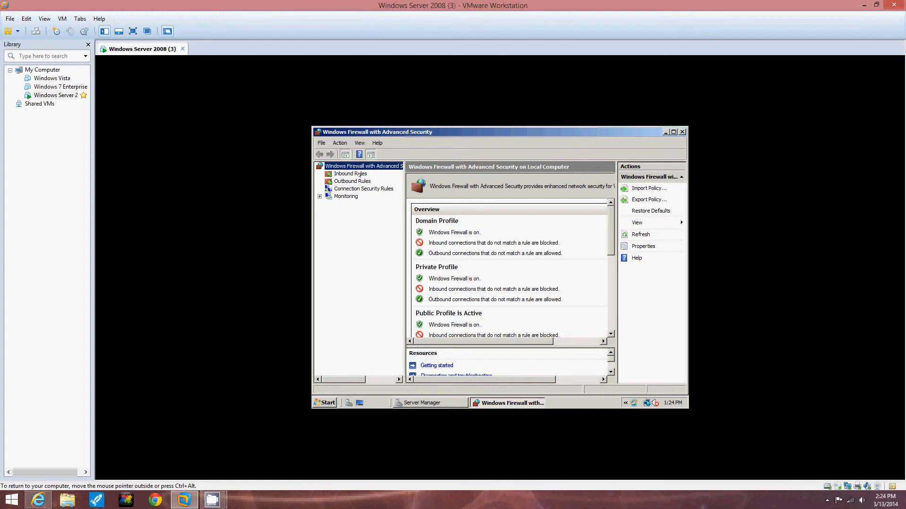
# - Display the firewall's inbound rules and select the Remote Desktop (TCP-In) rule
pyautogui.click(344, 173)
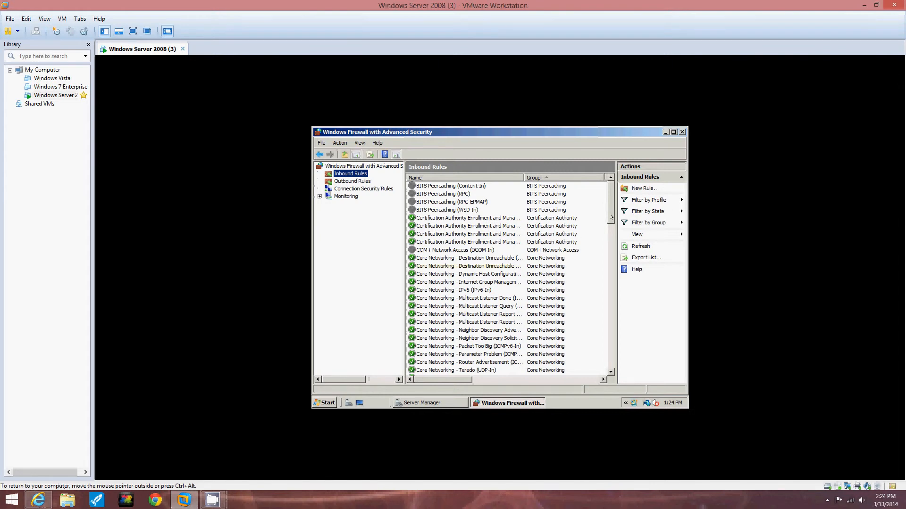
pyautogui.moveTo(611, 220); pyautogui.dragTo(605, 310)
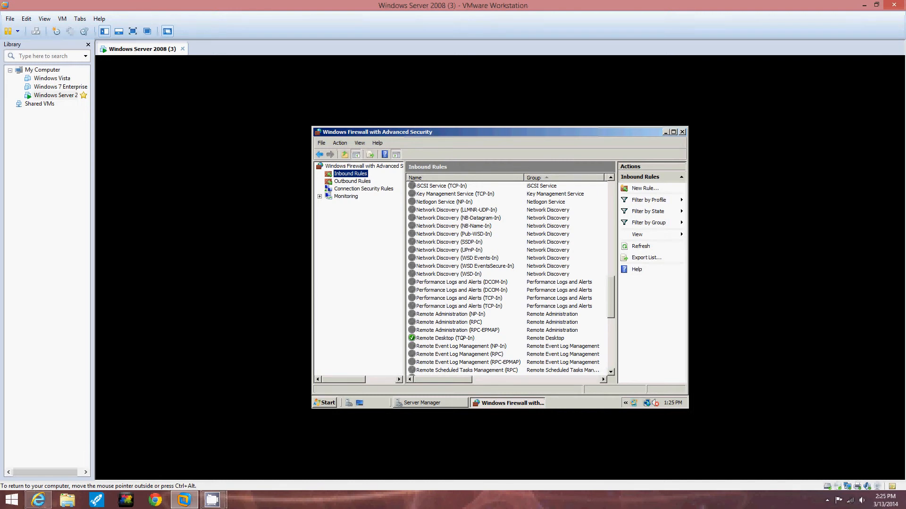
pyautogui.click(446, 338)
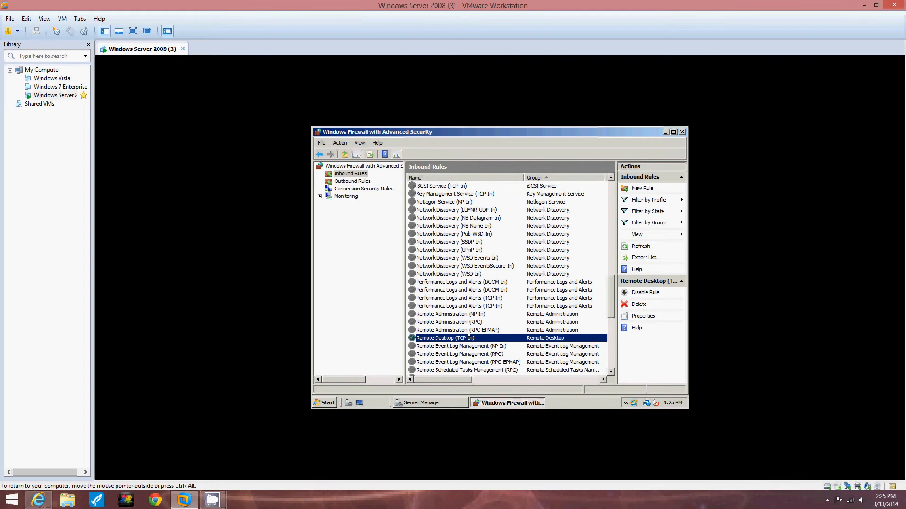
pyautogui.click(453, 331)
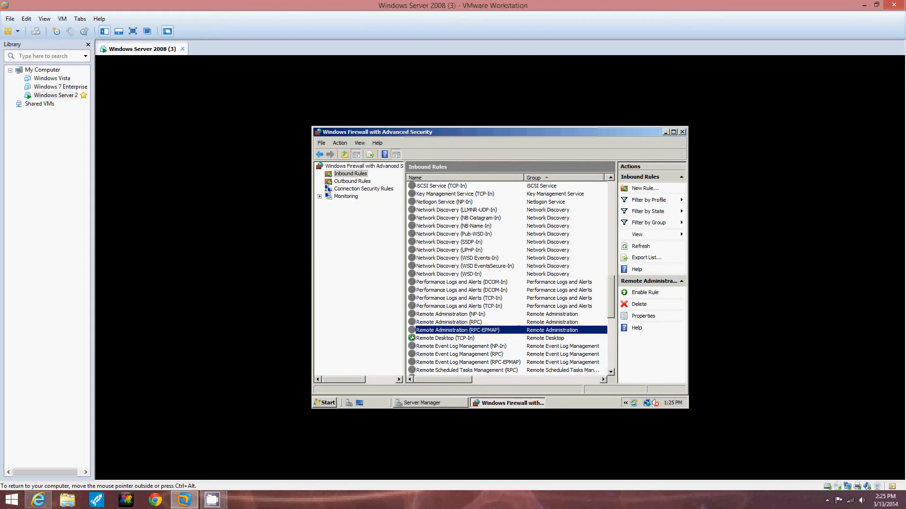
pyautogui.click(413, 338)
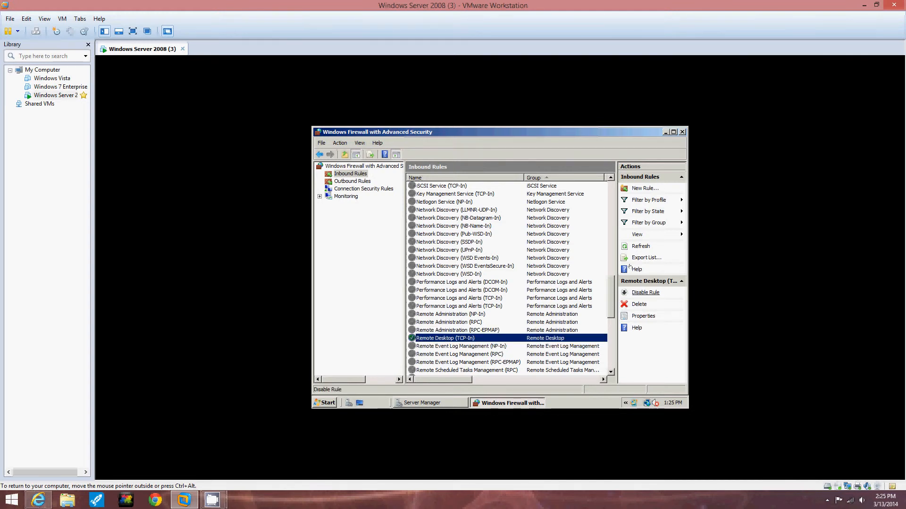
pyautogui.click(457, 330)
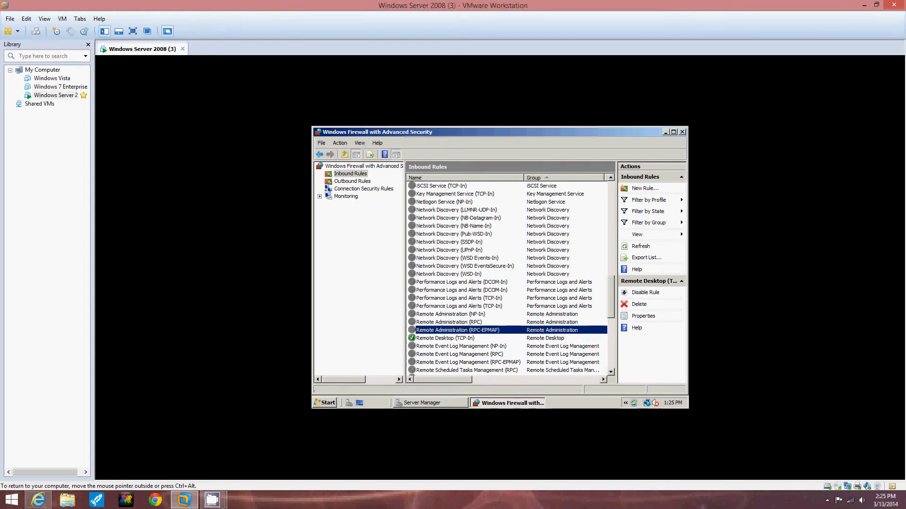
pyautogui.click(445, 338)
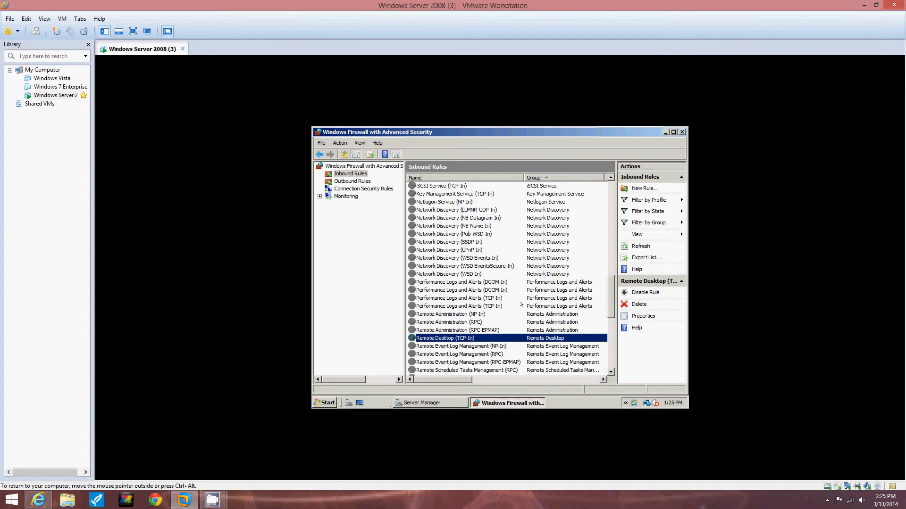
pyautogui.click(864, 6)
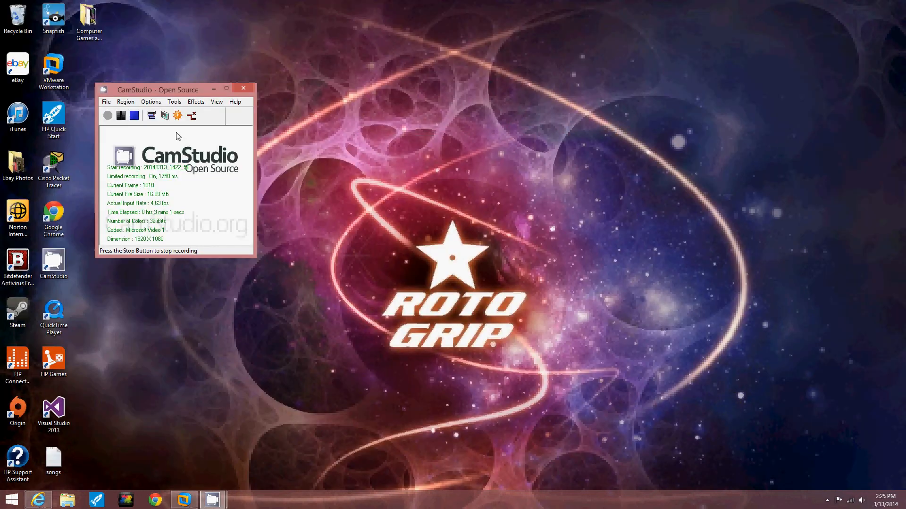
pyautogui.click(184, 500)
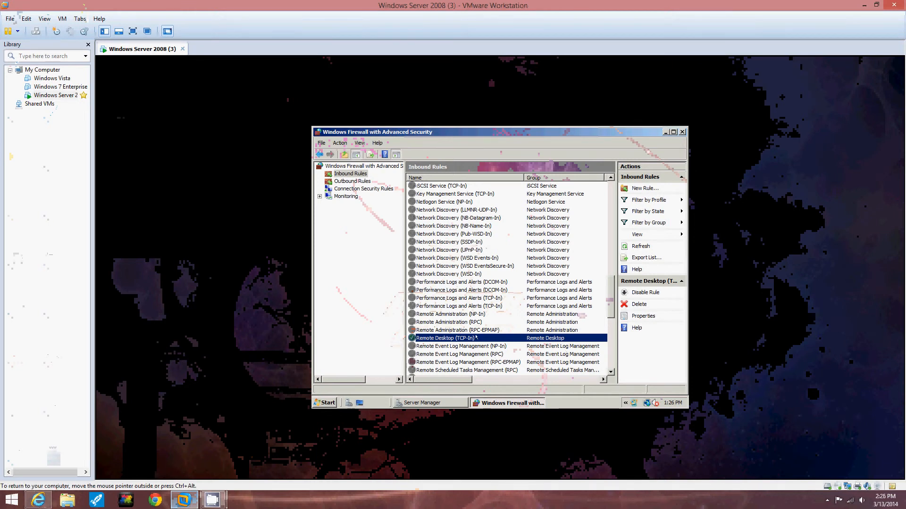
# - Restrict the Remote Desktop (TCP-In) rule to the Private profile in its advanced properties
pyautogui.click(340, 139)
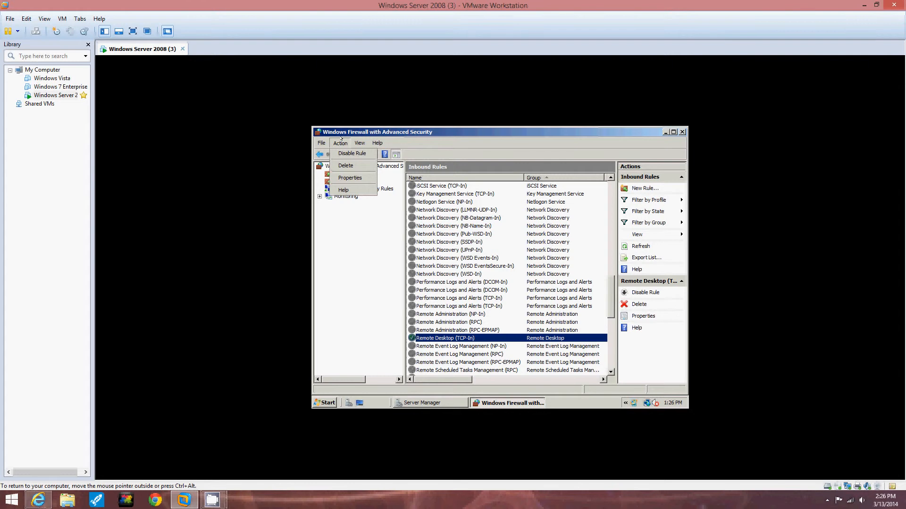
pyautogui.click(350, 178)
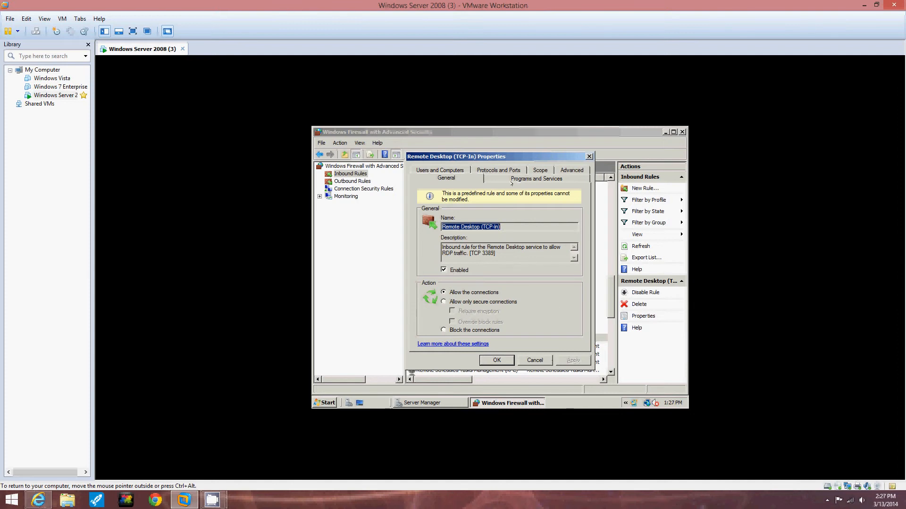
pyautogui.click(572, 171)
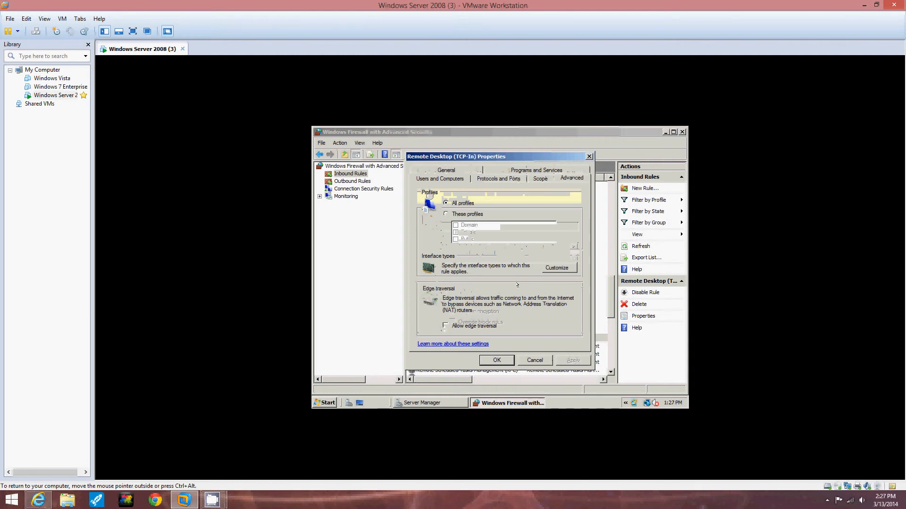
pyautogui.click(446, 214)
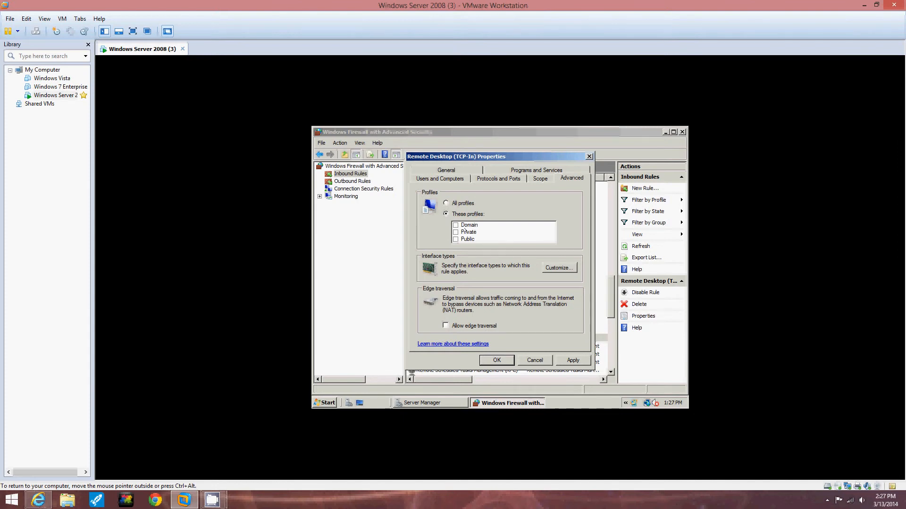
pyautogui.click(456, 232)
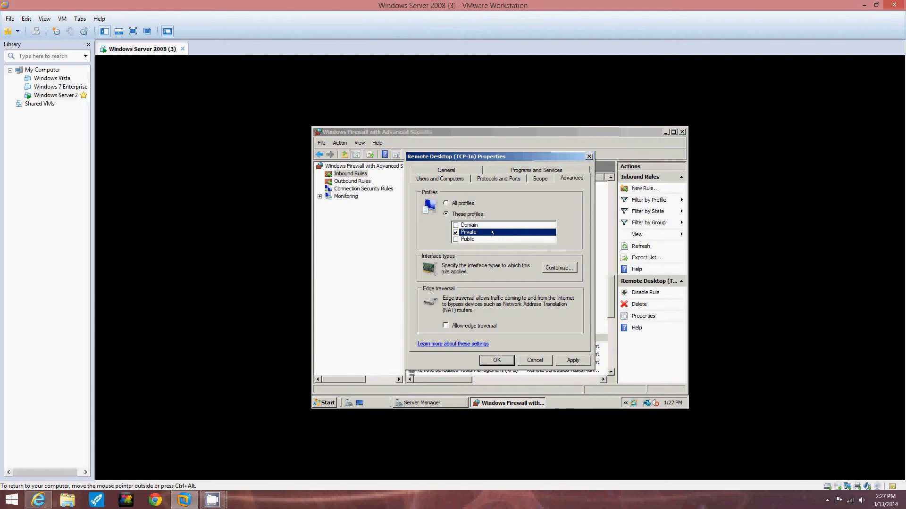
pyautogui.press('Return')
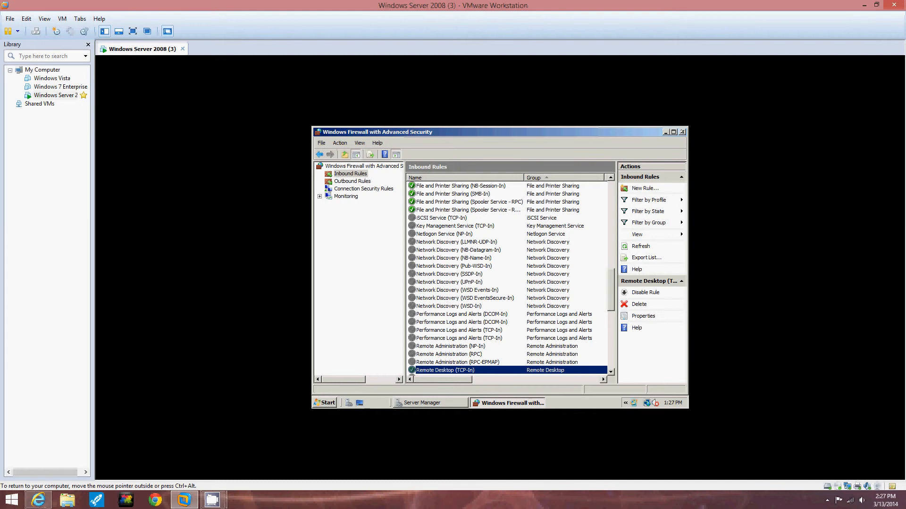
# - Search the server's programs for "re" and open Remote Desktop Connection
pyautogui.click(325, 404)
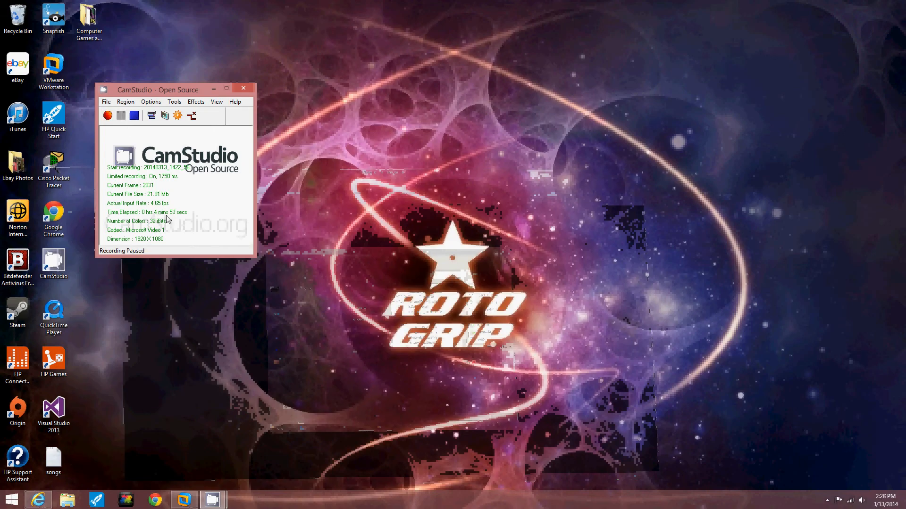
pyautogui.press('F8')
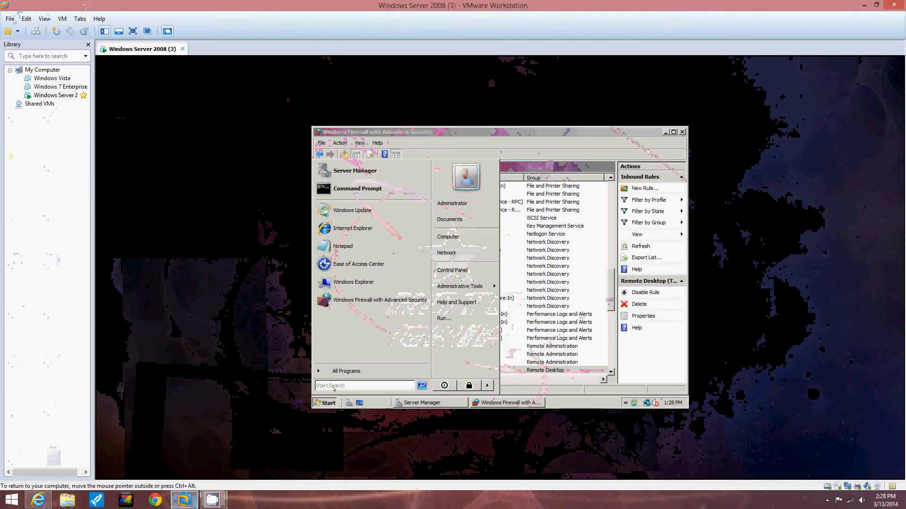
pyautogui.click(334, 388)
pyautogui.write('re')
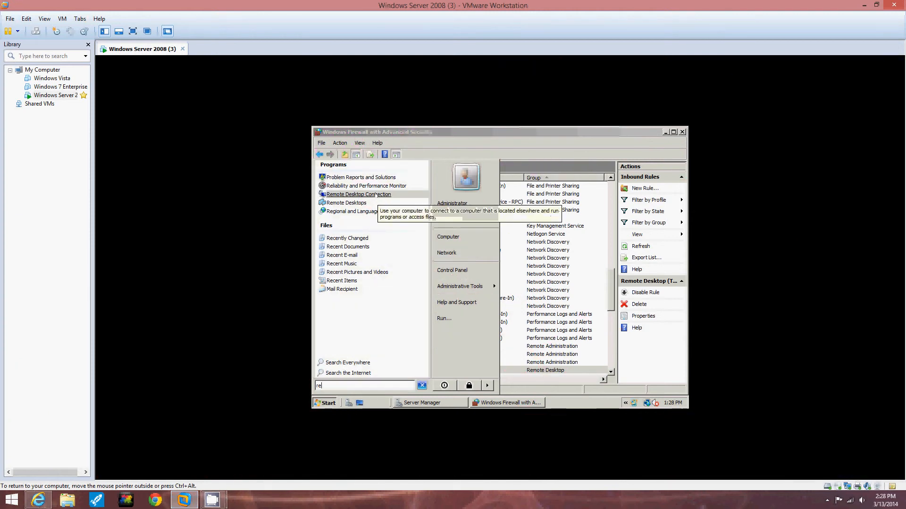
pyautogui.click(376, 195)
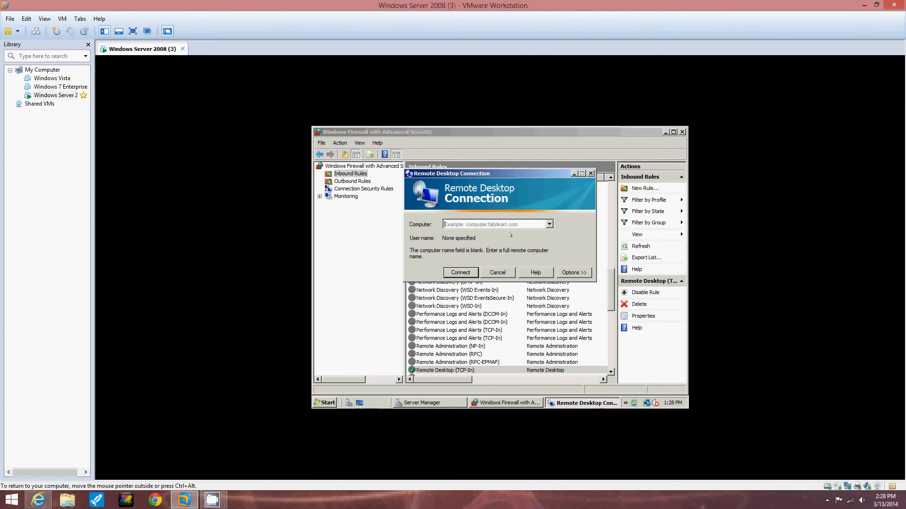
# - Try to connect to the computer msn-srv-1xx through Remote Desktop Connection and dismiss the resulting message
pyautogui.write('msn-srv-1')
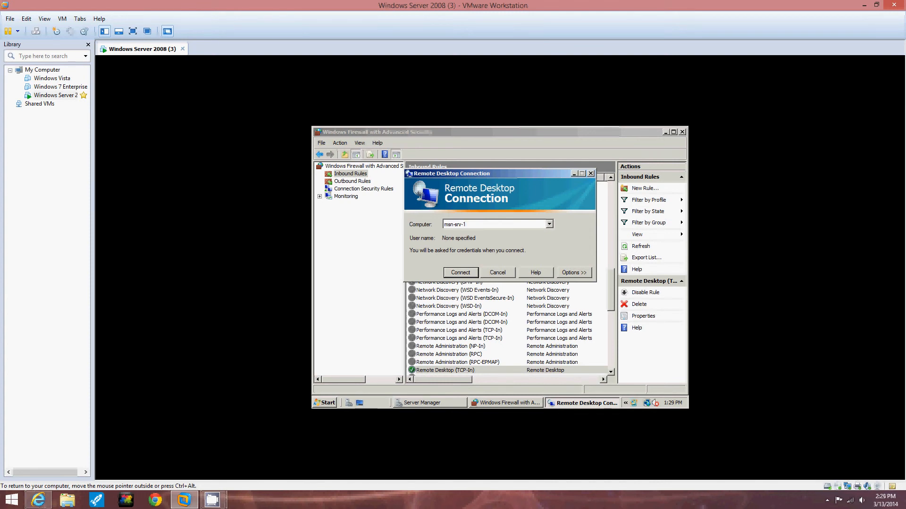
pyautogui.write('xx')
pyautogui.click(452, 272)
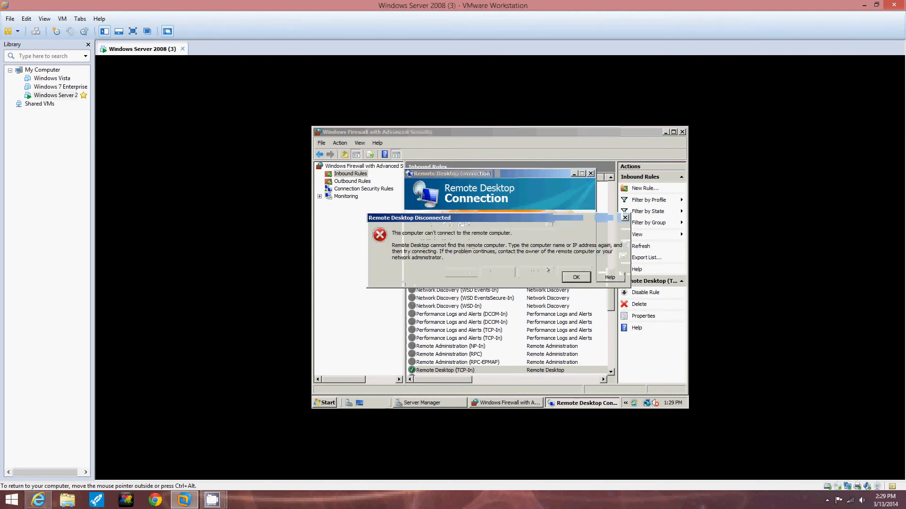
pyautogui.click(568, 277)
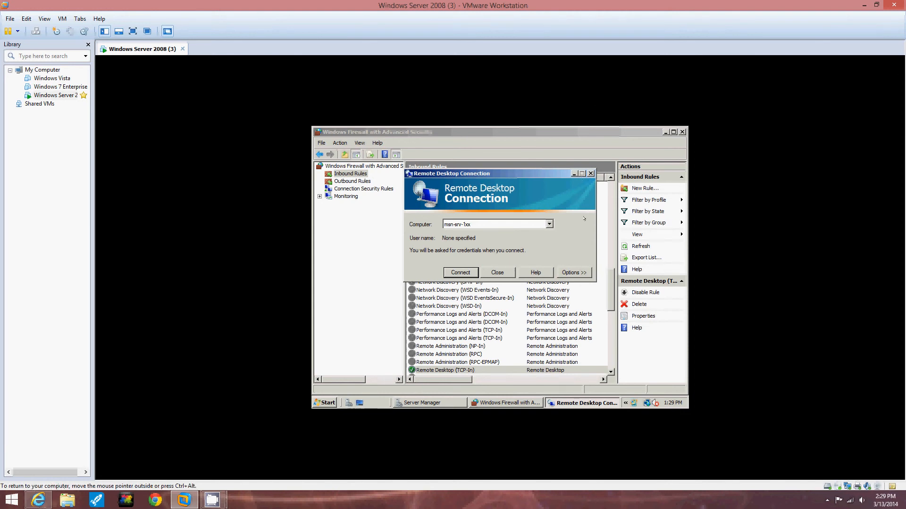
# - Close Remote Desktop Connection and add the Domain profile to the Remote Desktop (TCP-In) rule's advanced properties
pyautogui.click(498, 273)
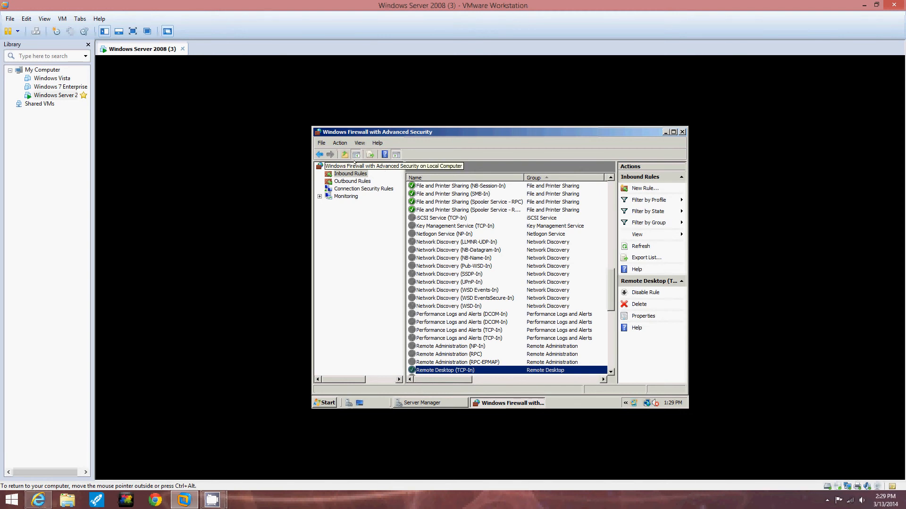
pyautogui.click(340, 143)
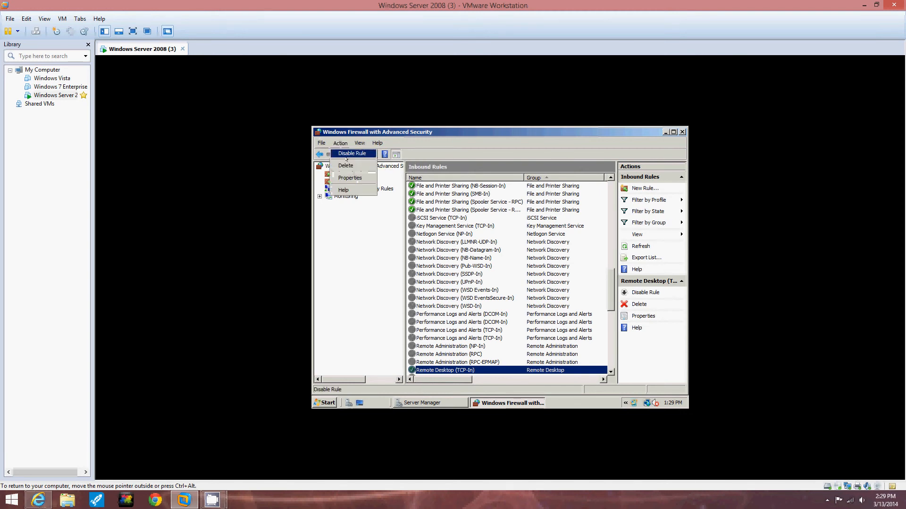
pyautogui.click(350, 178)
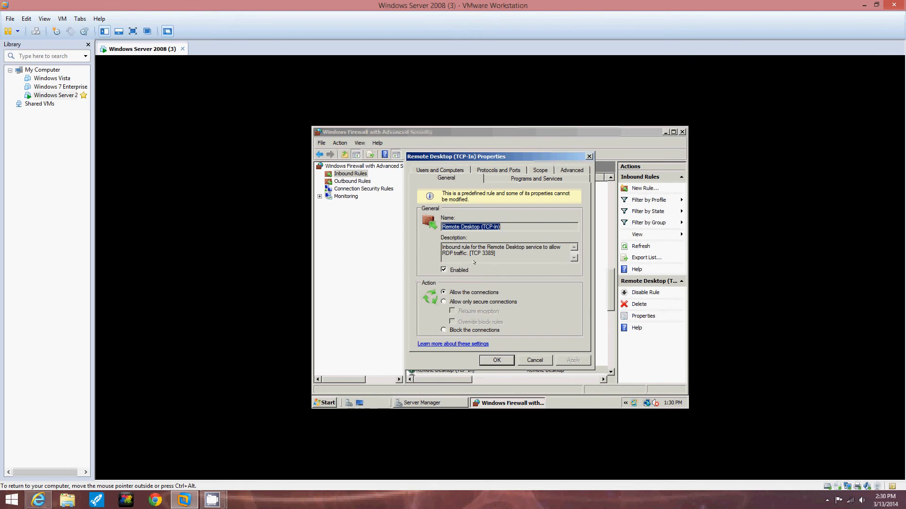
pyautogui.click(572, 170)
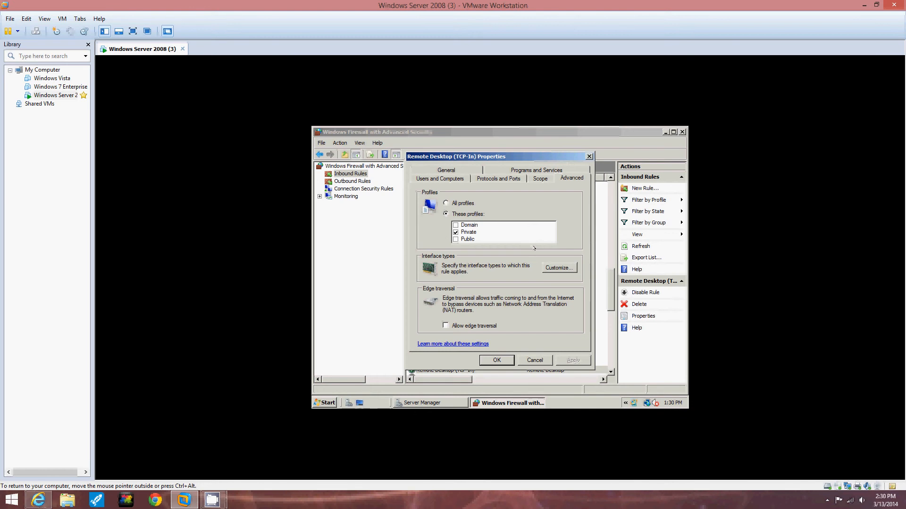
pyautogui.click(456, 225)
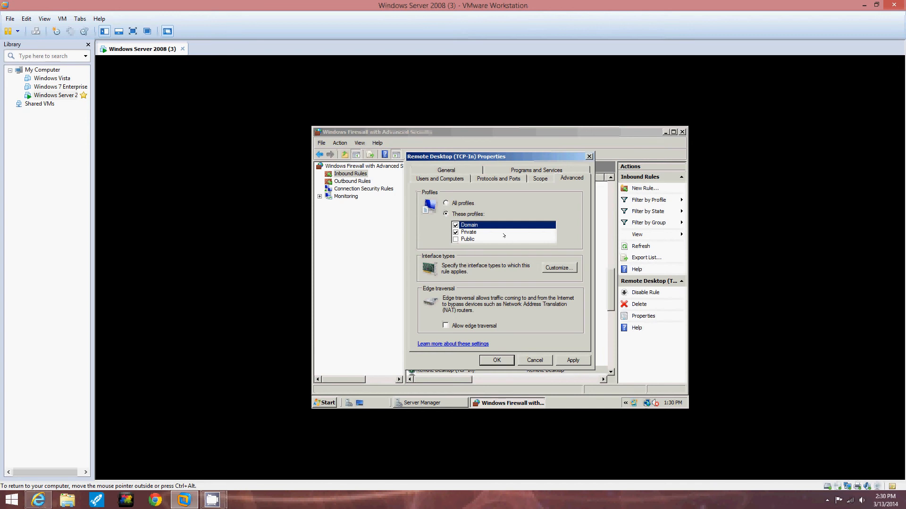
pyautogui.click(509, 361)
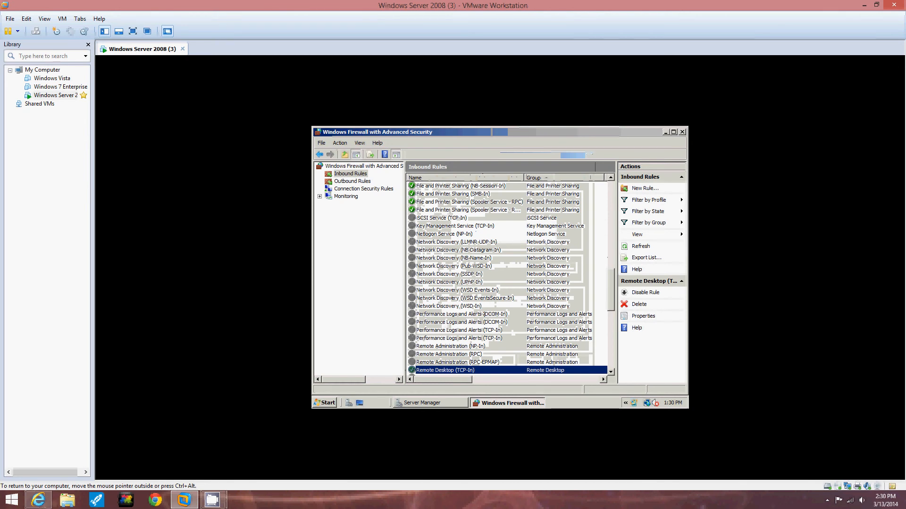
pyautogui.click(445, 402)
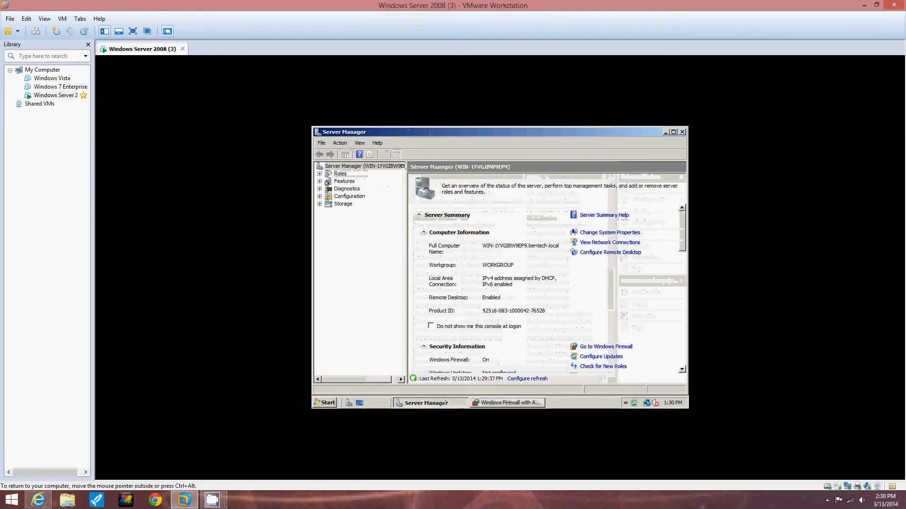
pyautogui.click(496, 402)
pyautogui.click(312, 401)
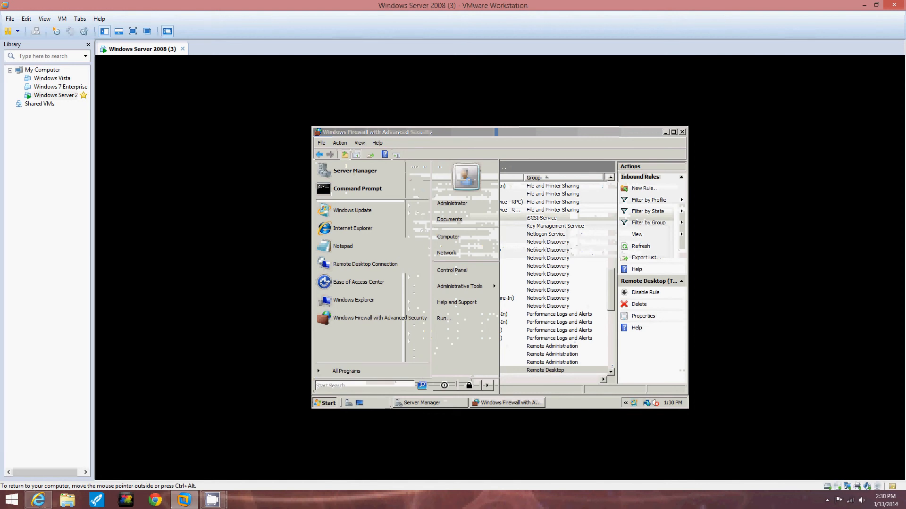
pyautogui.write('re')
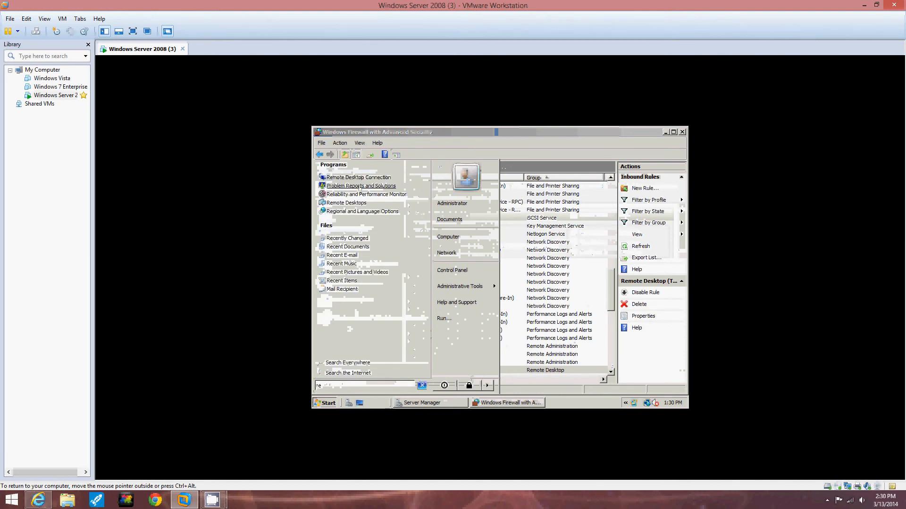
pyautogui.click(359, 203)
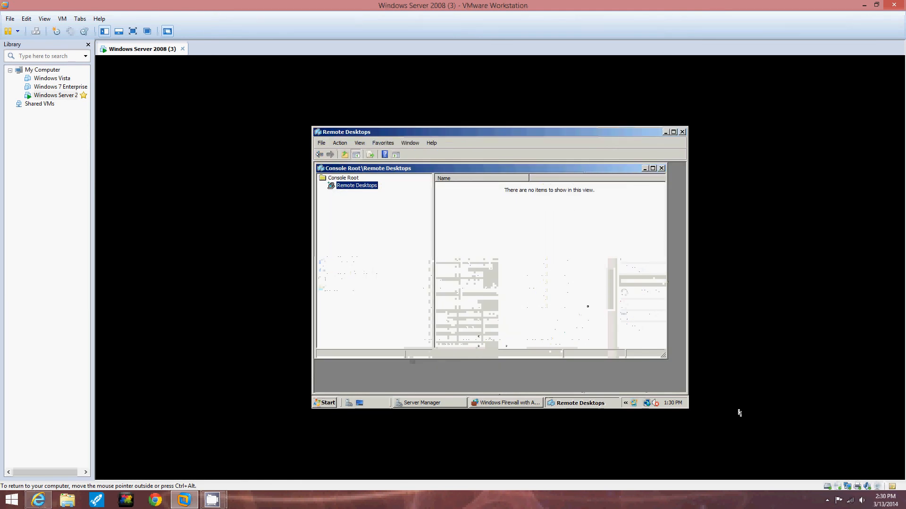
pyautogui.click(682, 132)
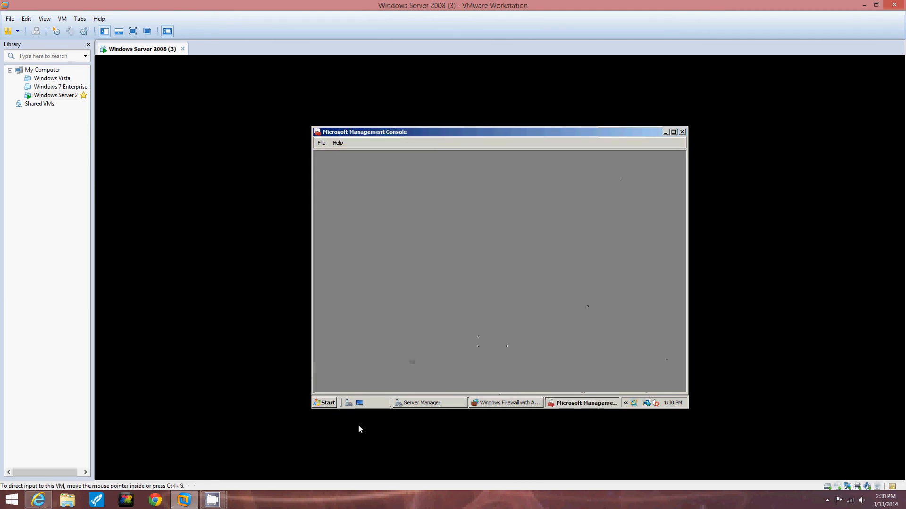
pyautogui.click(435, 401)
pyautogui.click(504, 402)
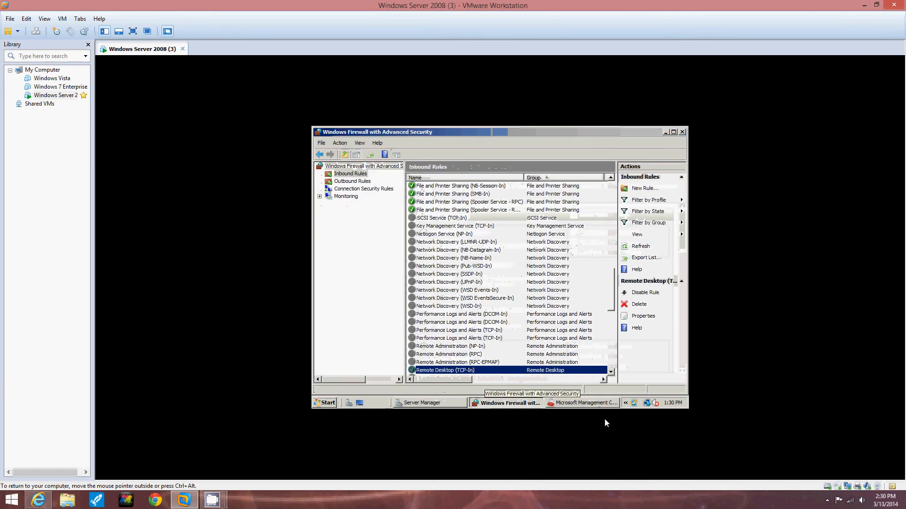
pyautogui.click(595, 403)
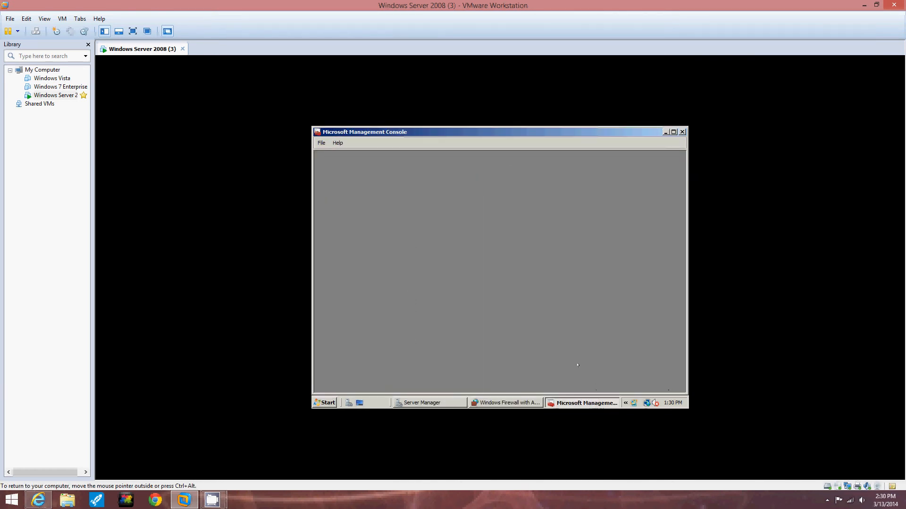
pyautogui.click(504, 403)
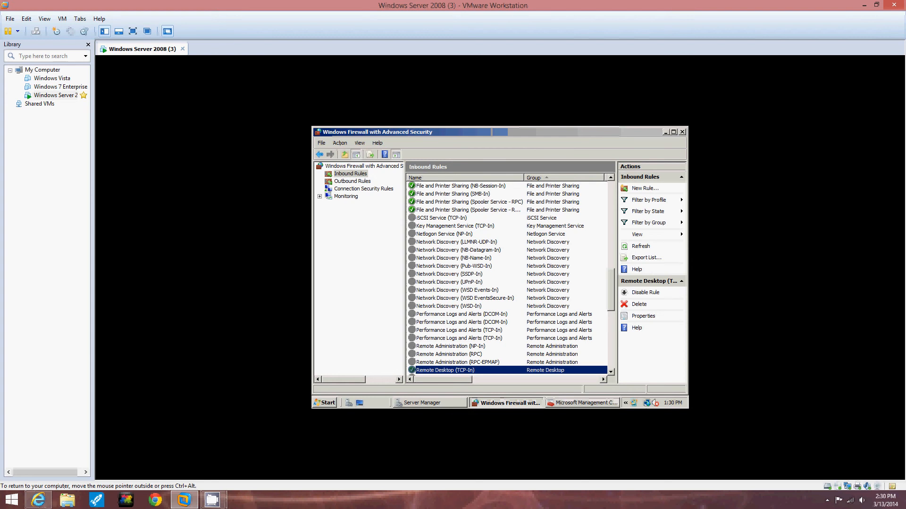
# - Search the server's programs for "re" and open Remote Desktop Connection again
pyautogui.click(325, 403)
pyautogui.write('re')
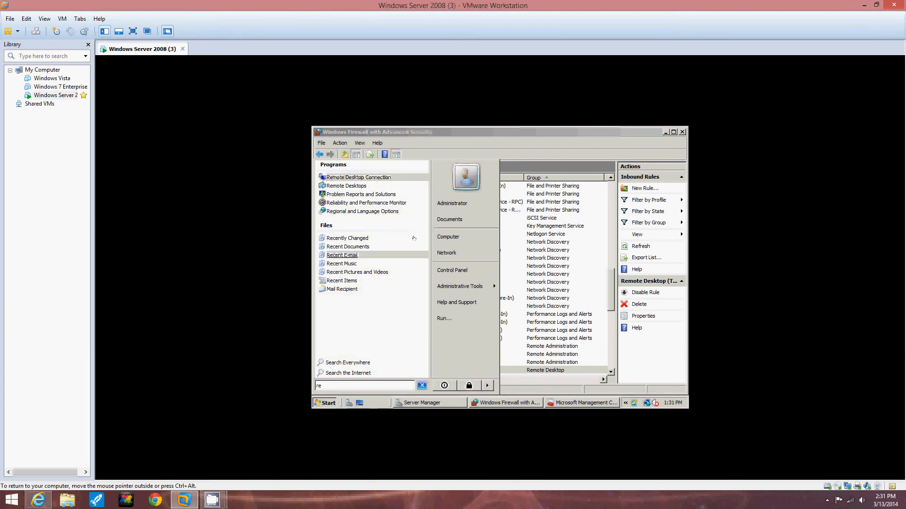
pyautogui.press('Return')
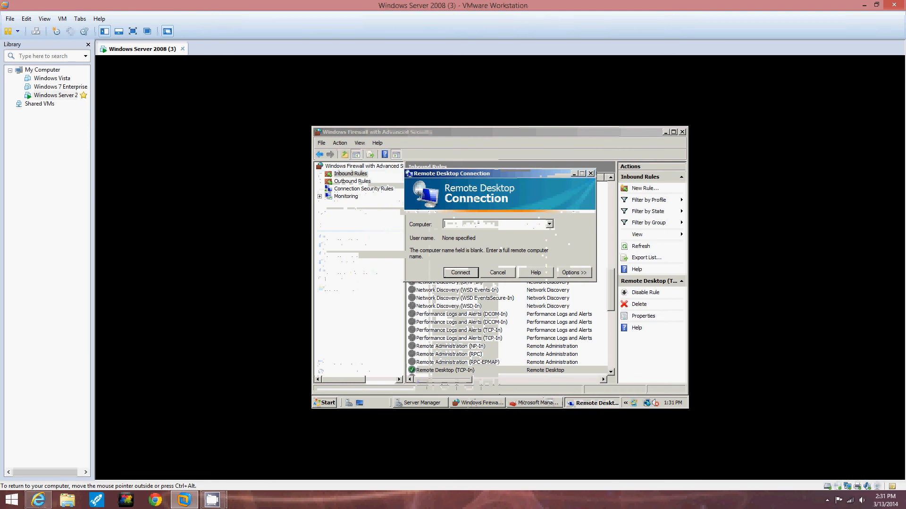
# - Try to connect to the computer msn-srv-1xx, dismiss the resulting message and close Remote Desktop Connection
pyautogui.write('m')
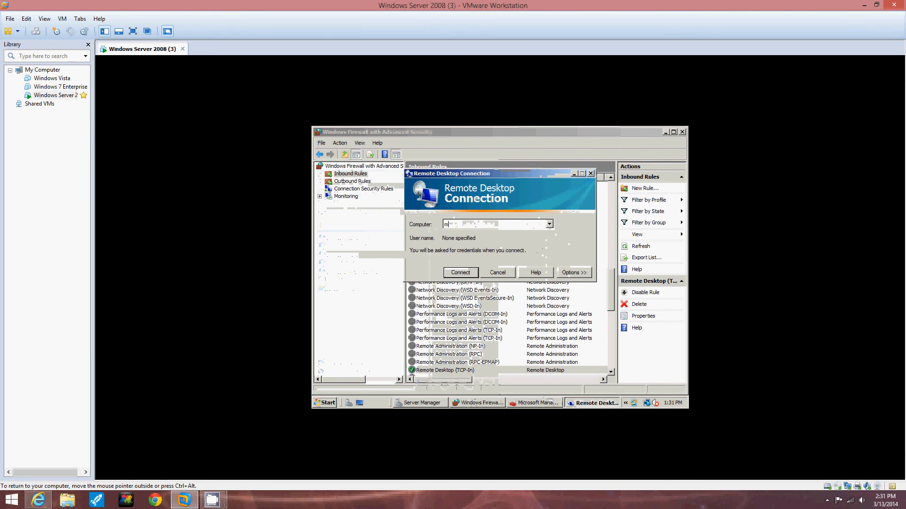
pyautogui.write('sn-srv')
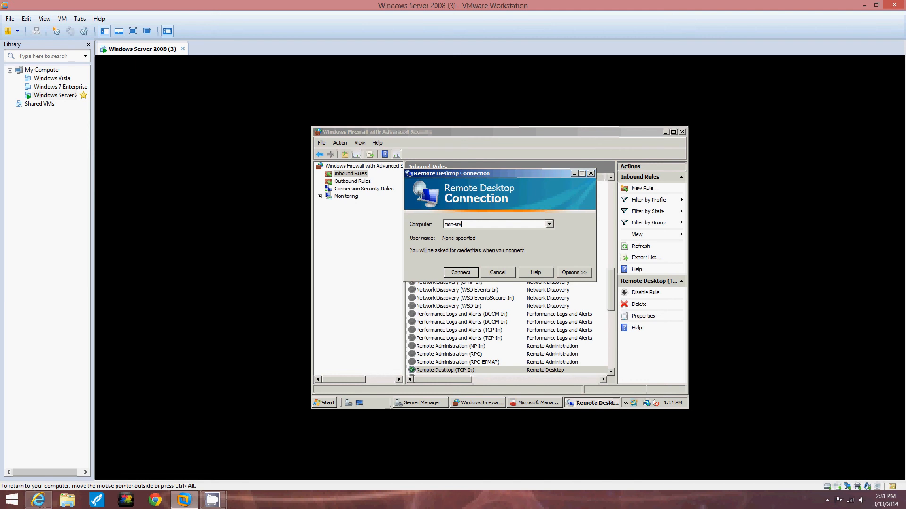
pyautogui.write('-1xx')
pyautogui.click(461, 273)
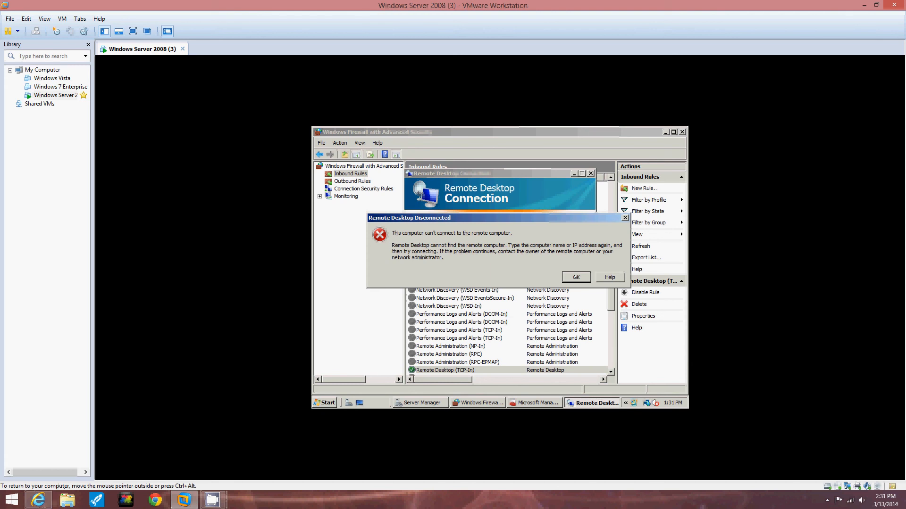
pyautogui.click(576, 277)
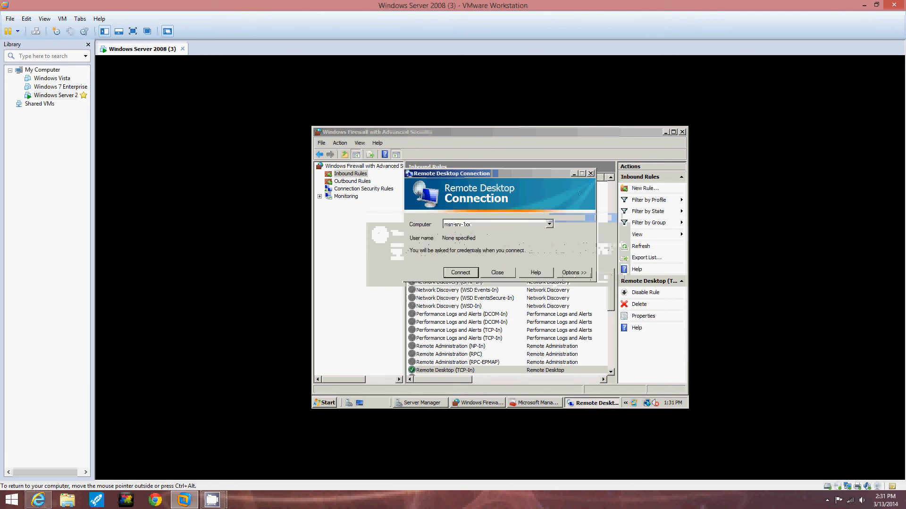
pyautogui.click(589, 173)
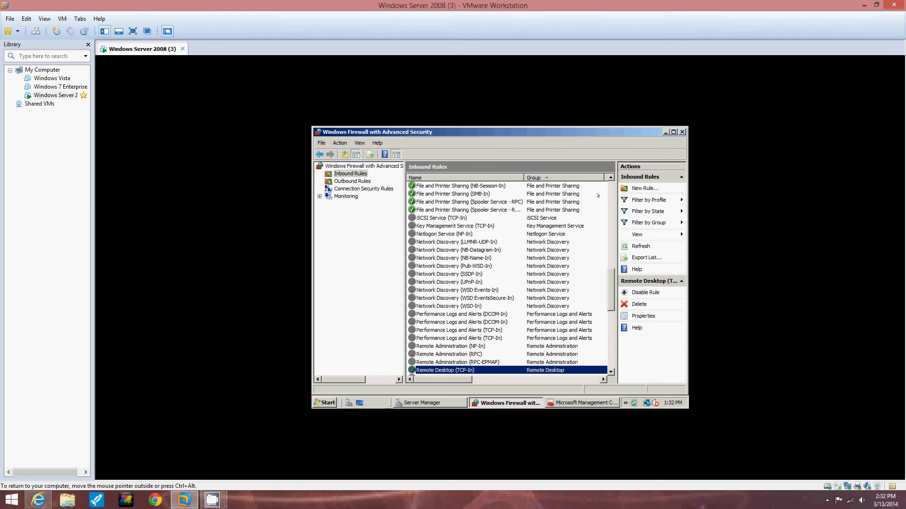
# - Try the Public and All profiles options in the Remote Desktop (TCP-In) rule's advanced properties, then restore and accept Domain and Private only
pyautogui.click(335, 141)
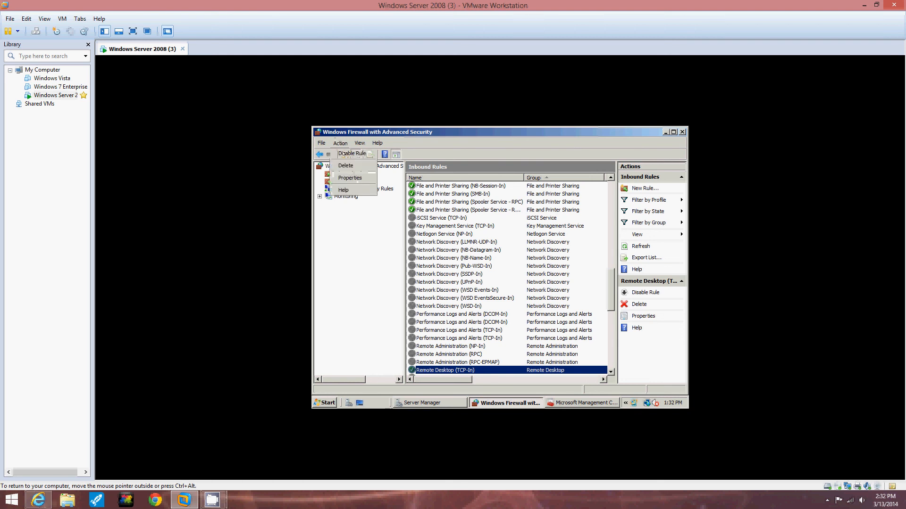
pyautogui.click(352, 177)
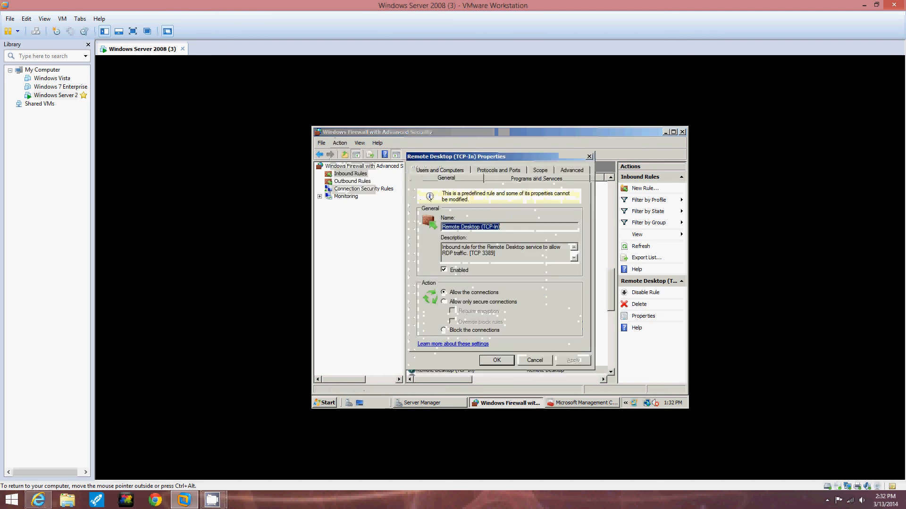
pyautogui.click(581, 170)
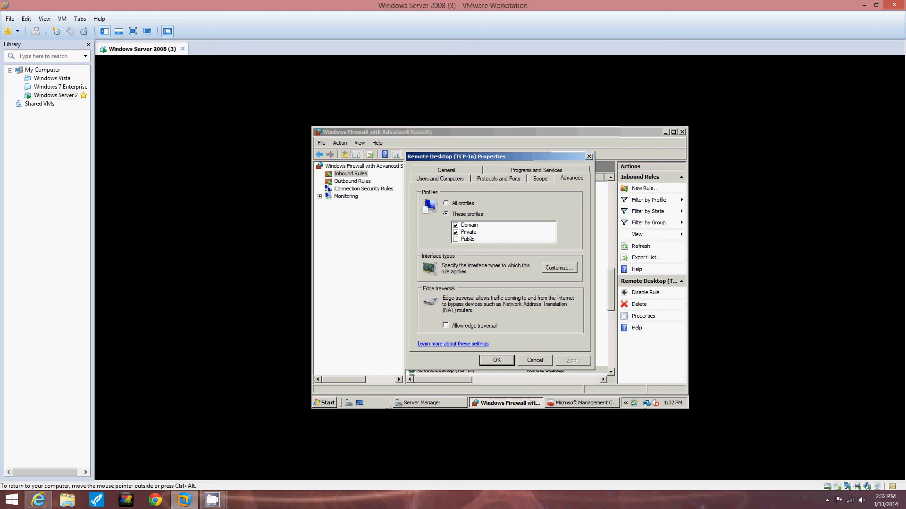
pyautogui.click(456, 239)
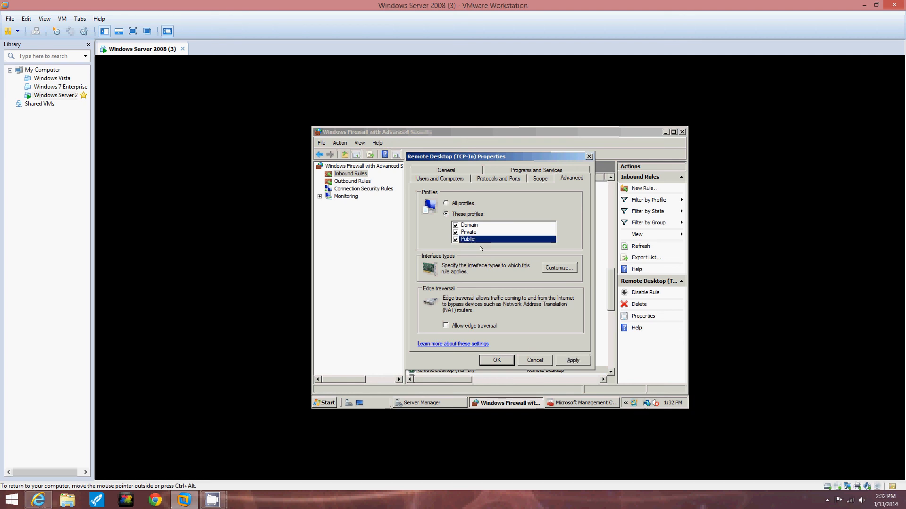
pyautogui.click(456, 239)
pyautogui.click(445, 202)
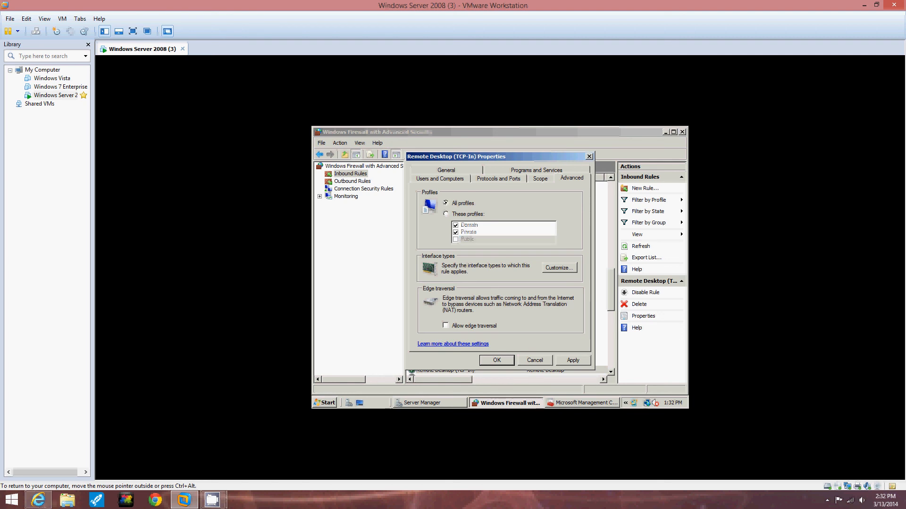
pyautogui.click(445, 214)
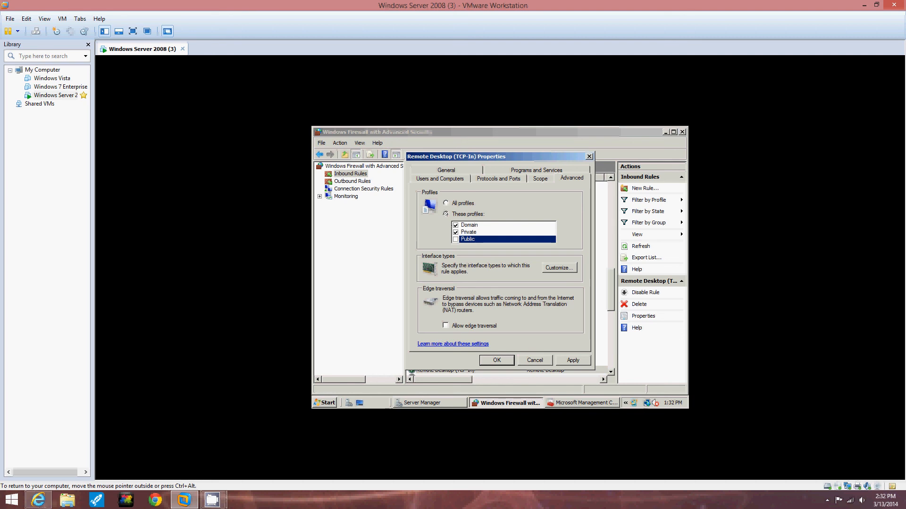
pyautogui.click(497, 360)
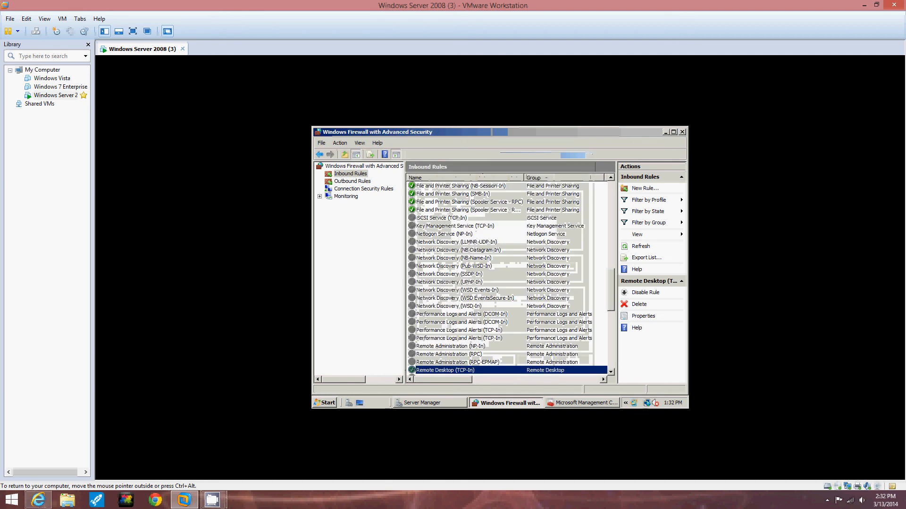
# - Close the firewall, Microsoft Management Console and Server Manager windows on the server and minimize VMware Workstation
pyautogui.click(451, 362)
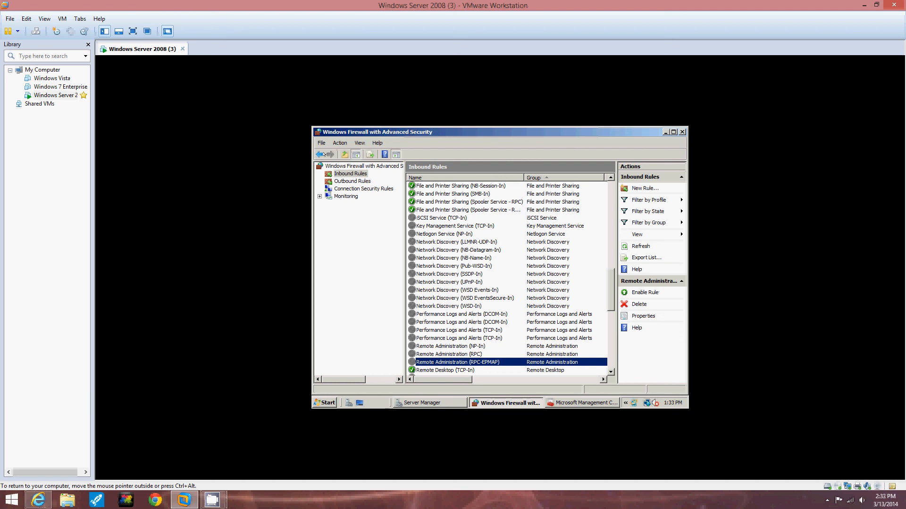
pyautogui.click(320, 155)
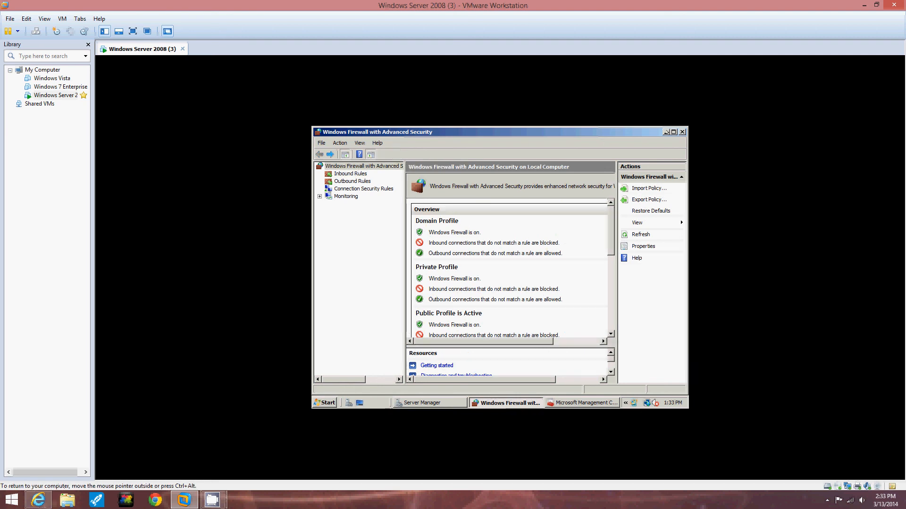
pyautogui.click(683, 133)
pyautogui.click(682, 133)
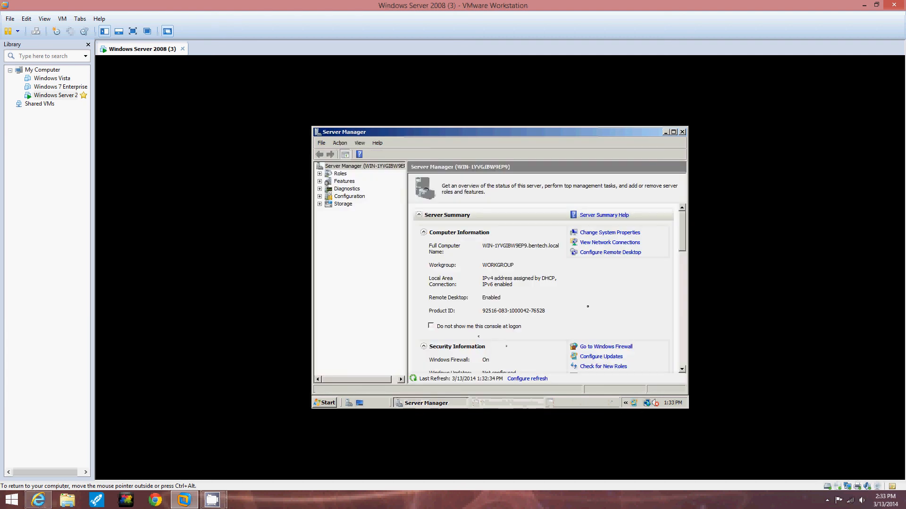
pyautogui.click(682, 133)
pyautogui.click(864, 5)
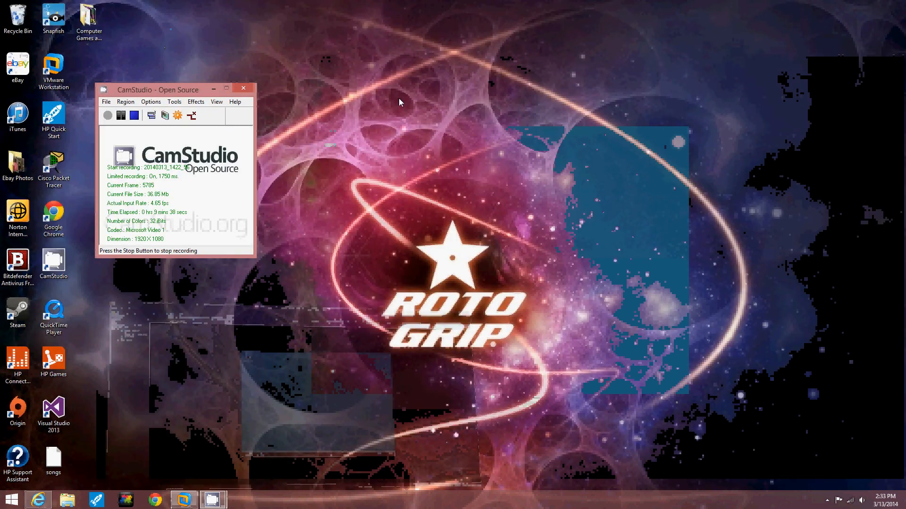